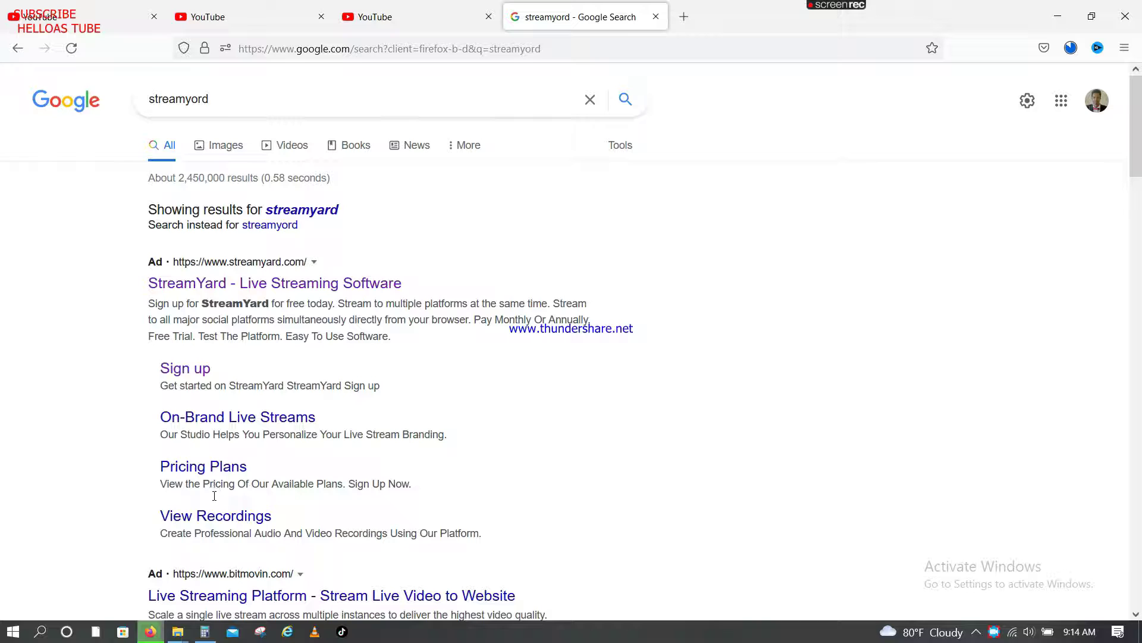
# - Open the StreamYard live streaming site from the Google search results
pyautogui.click(215, 290)
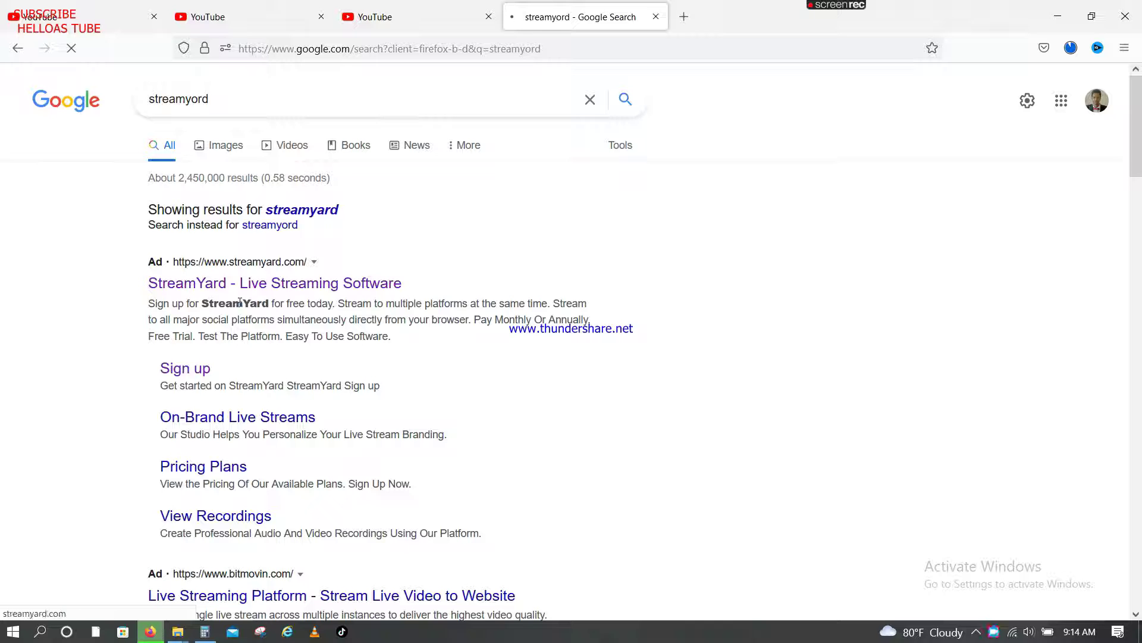
pyautogui.click(452, 7)
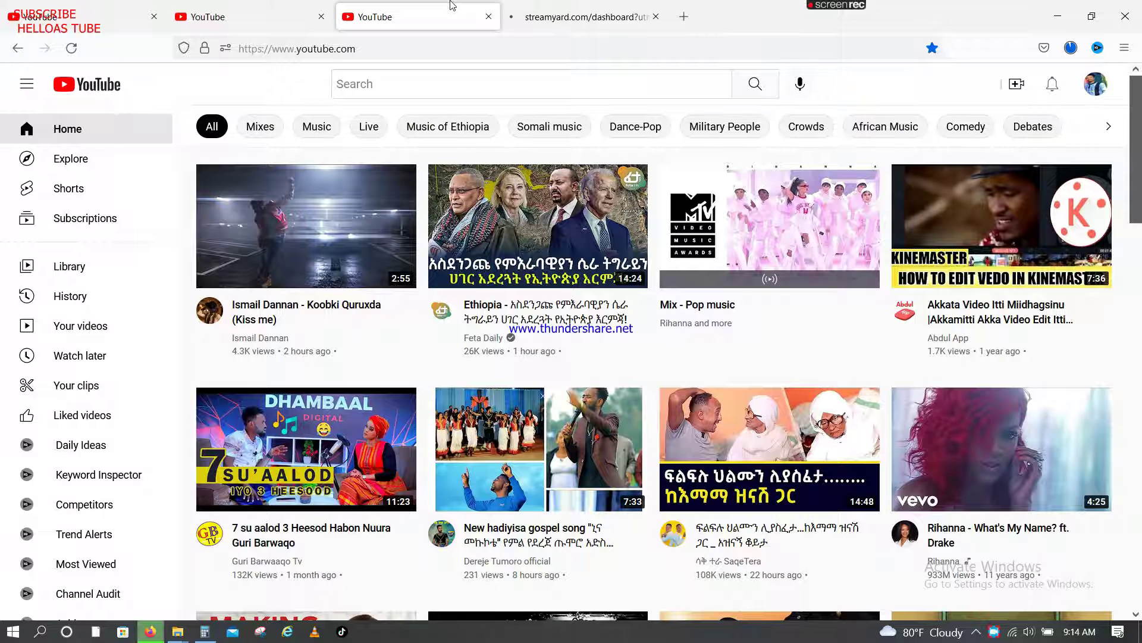
pyautogui.click(538, 12)
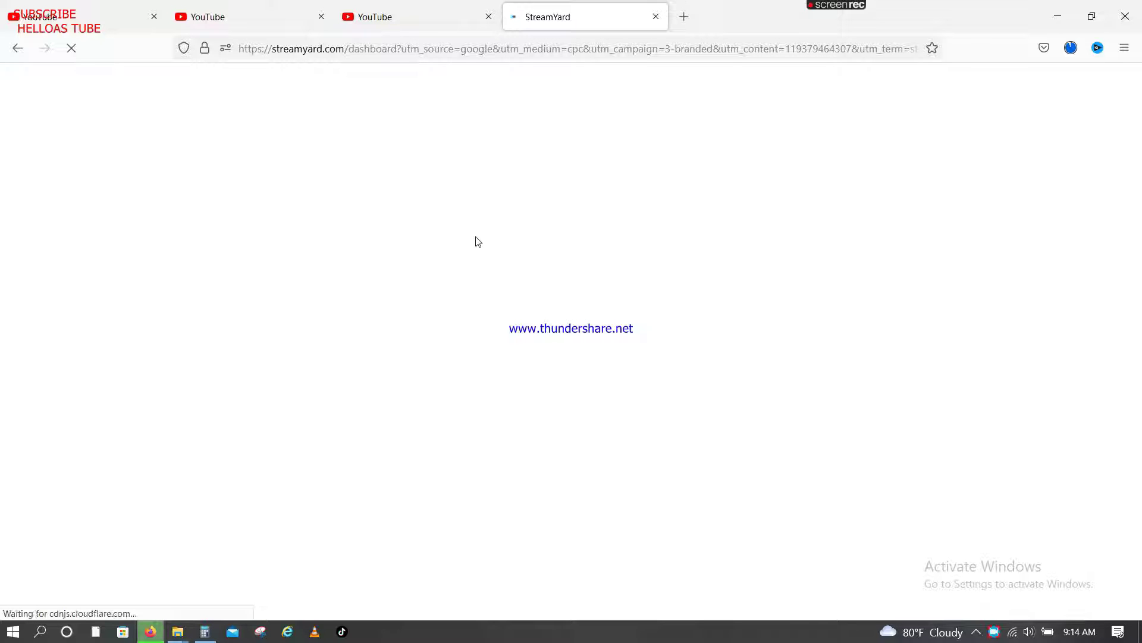
# - Switch to YouTube, open the signed-in account's own channel page and look over its uploads
pyautogui.click(422, 8)
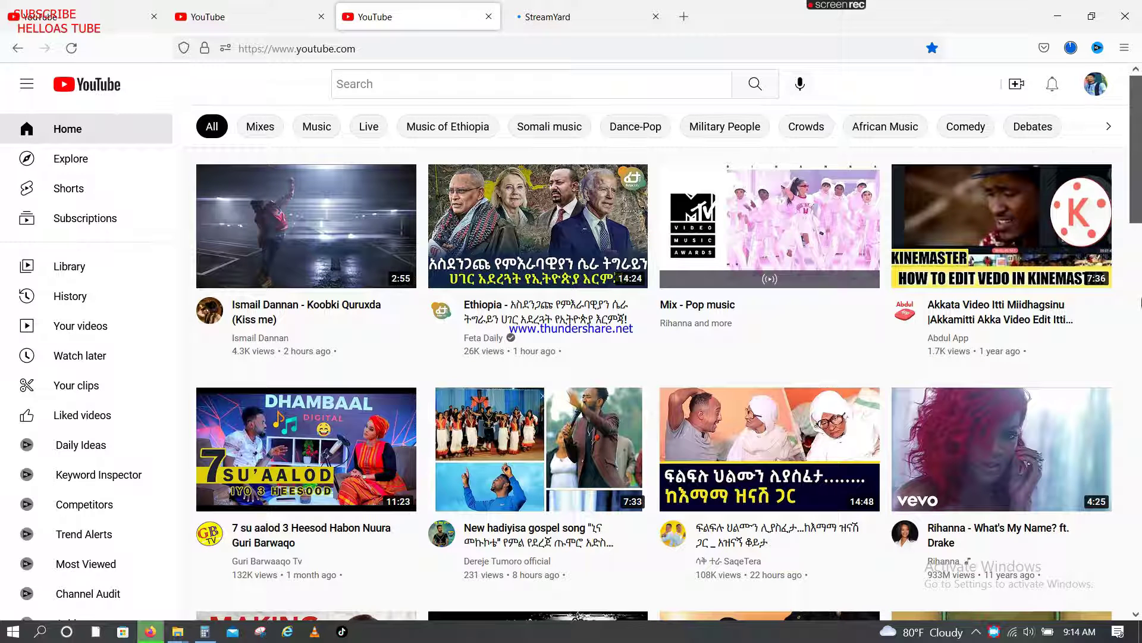
pyautogui.click(1095, 86)
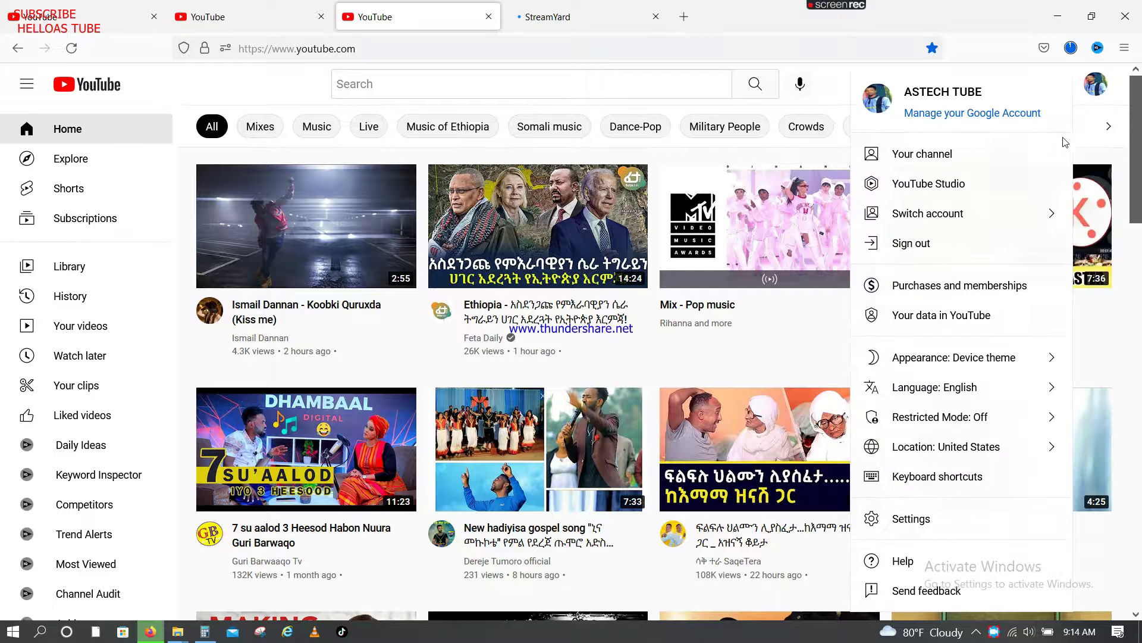
pyautogui.click(940, 153)
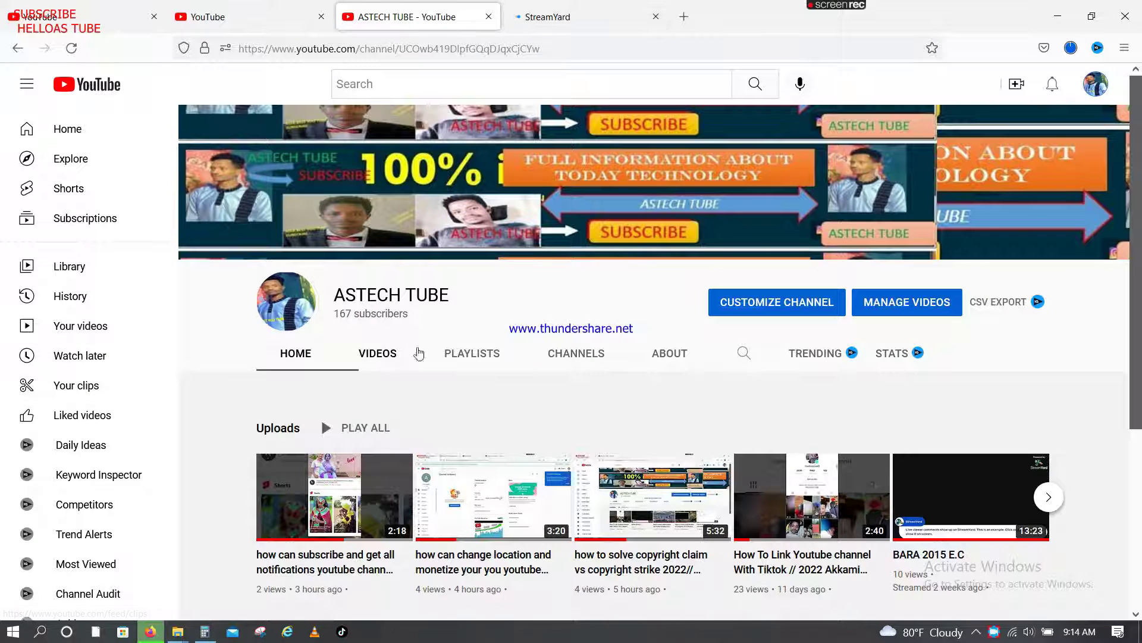
pyautogui.scroll(-3, 574, 368)
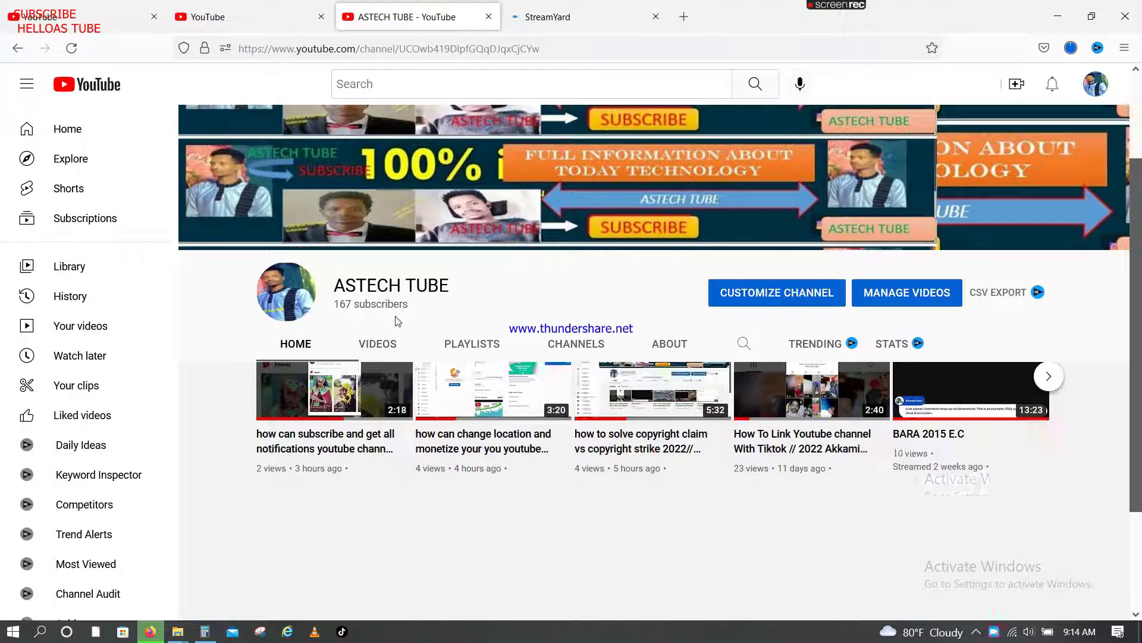
pyautogui.scroll(3, 383, 321)
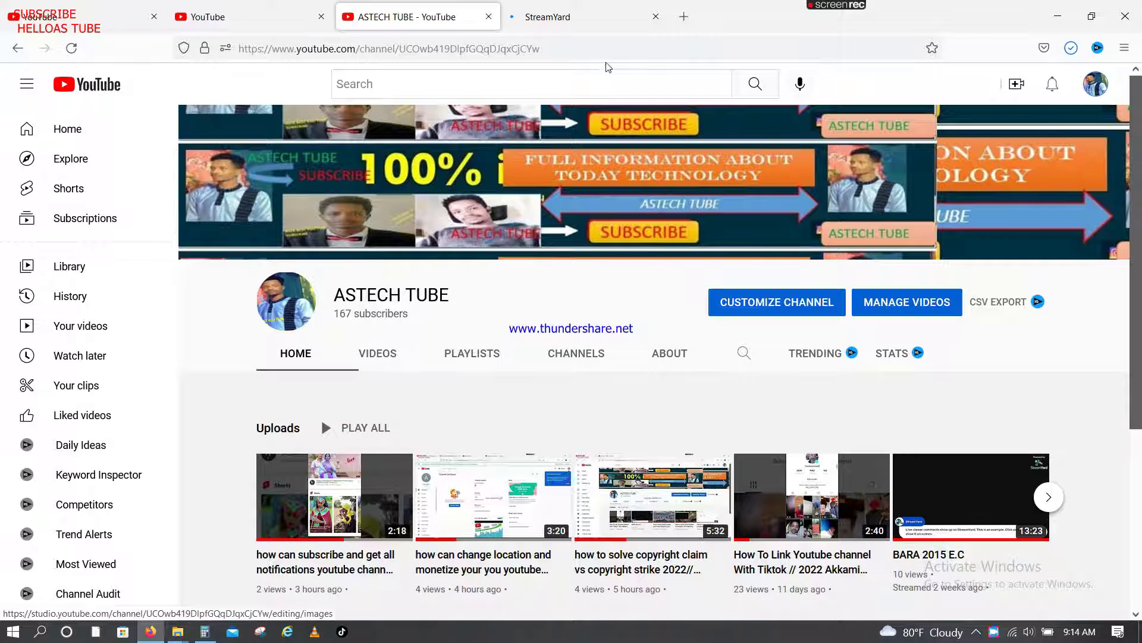
# - Return to StreamYard and start creating a new broadcast
pyautogui.click(548, 6)
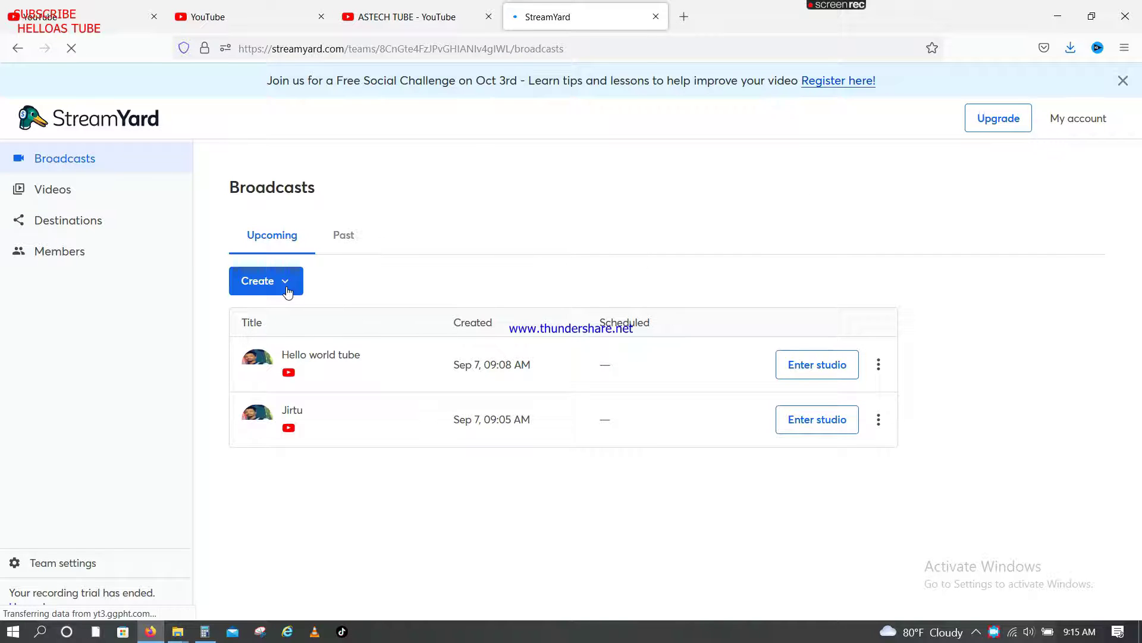
pyautogui.click(257, 289)
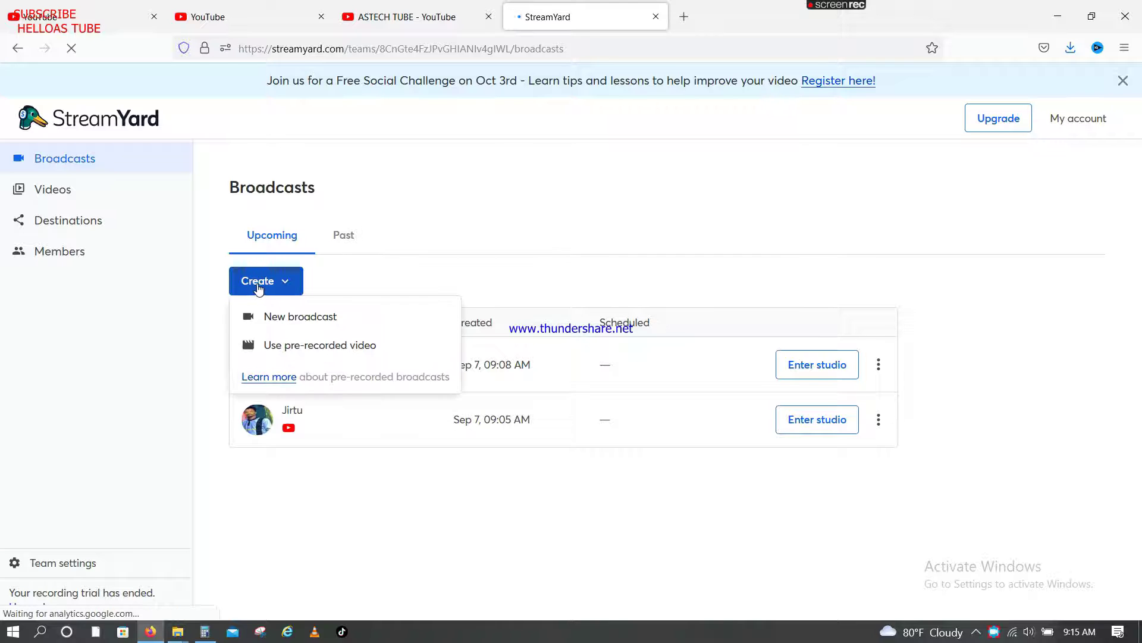
pyautogui.click(280, 318)
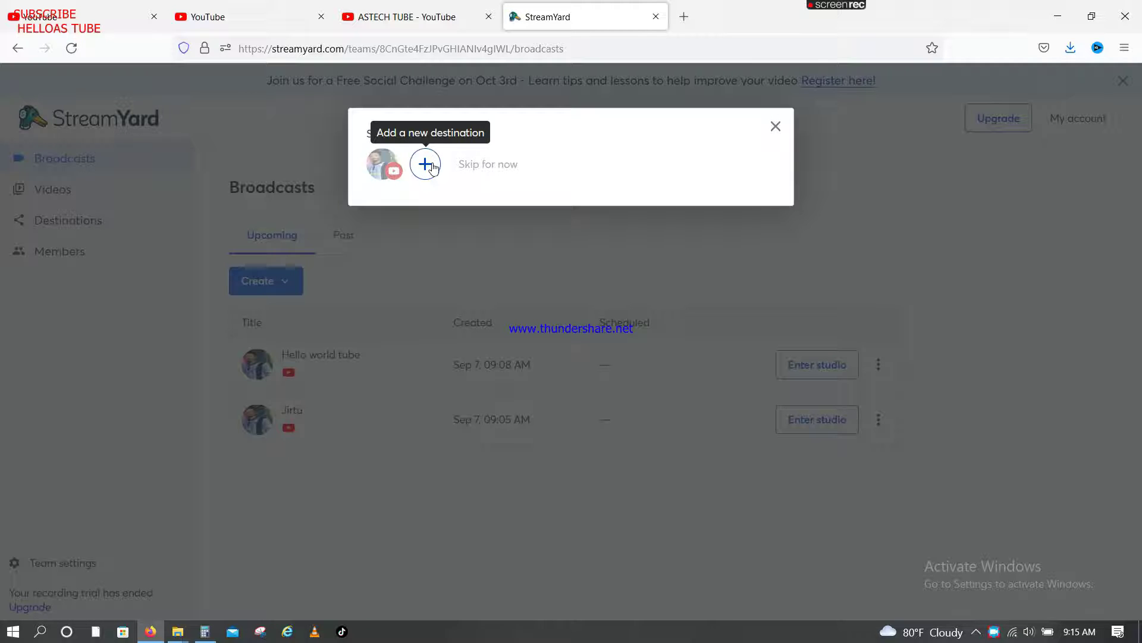
# - Add a YouTube channel as a new destination, choosing the Google account and allowing StreamYard to manage it
pyautogui.click(427, 171)
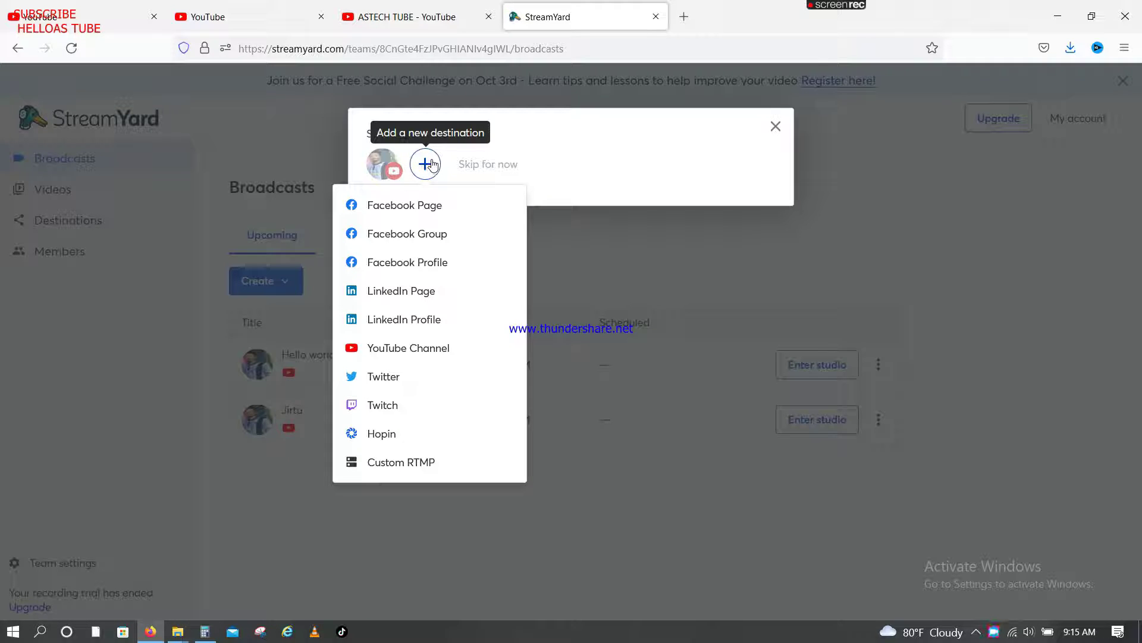
pyautogui.click(417, 357)
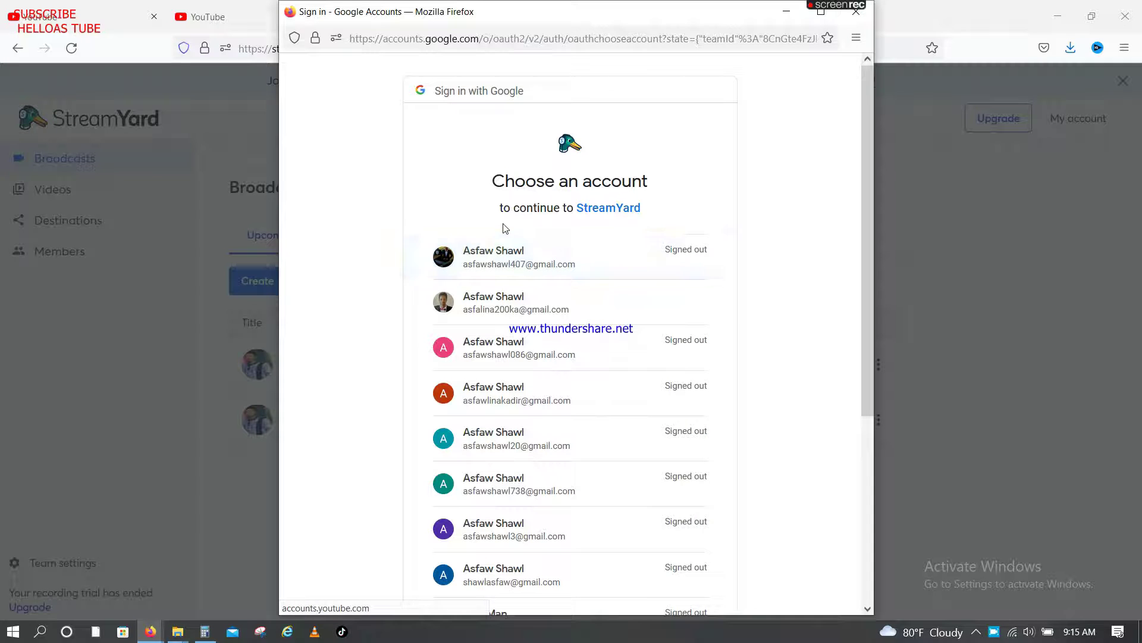
pyautogui.click(512, 310)
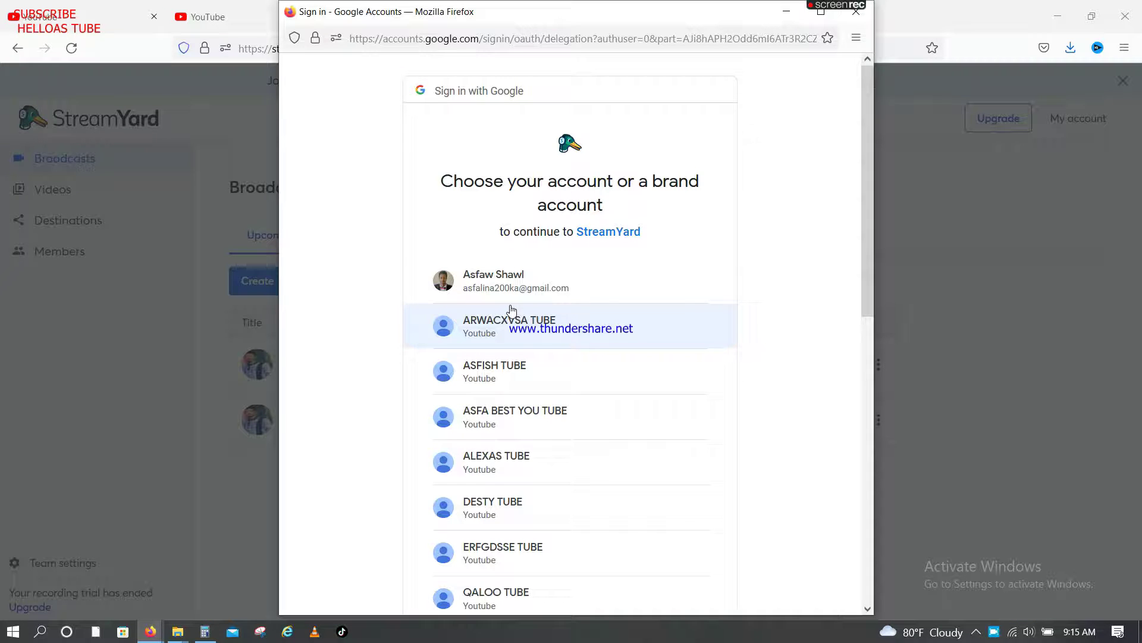
pyautogui.click(519, 287)
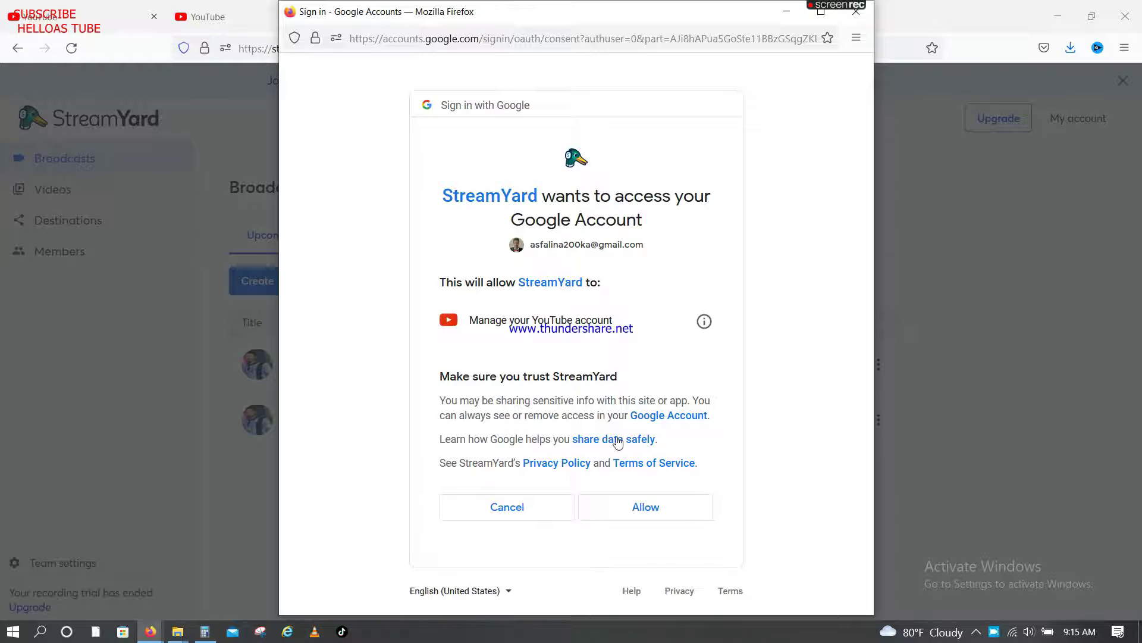
pyautogui.click(642, 513)
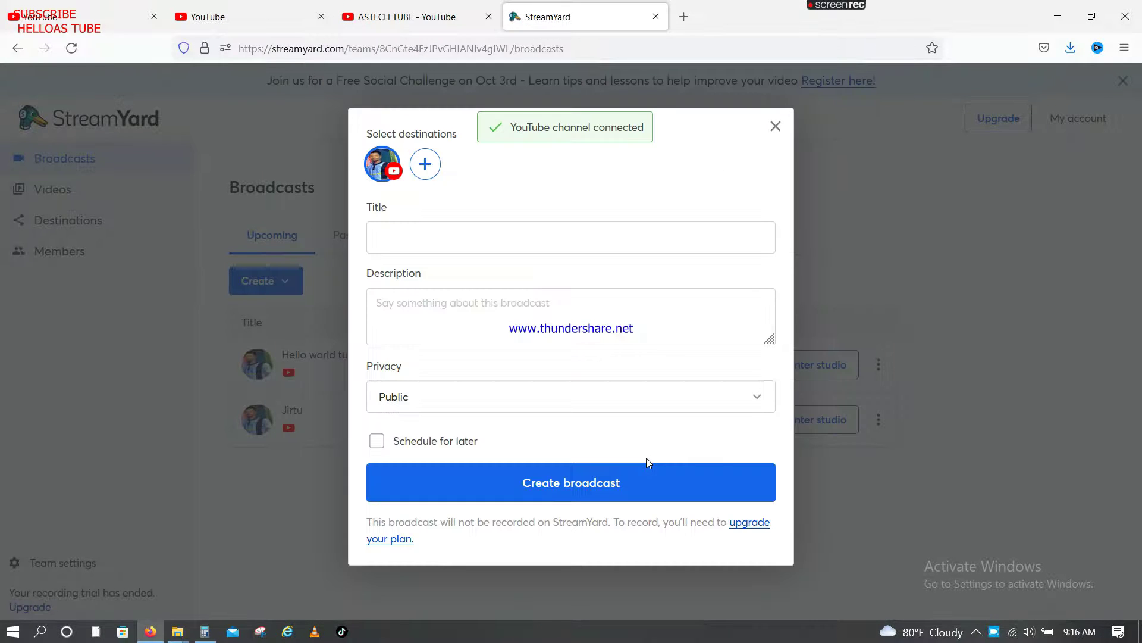
# - Title the broadcast Jirtu and create it with Public privacy
pyautogui.click(406, 232)
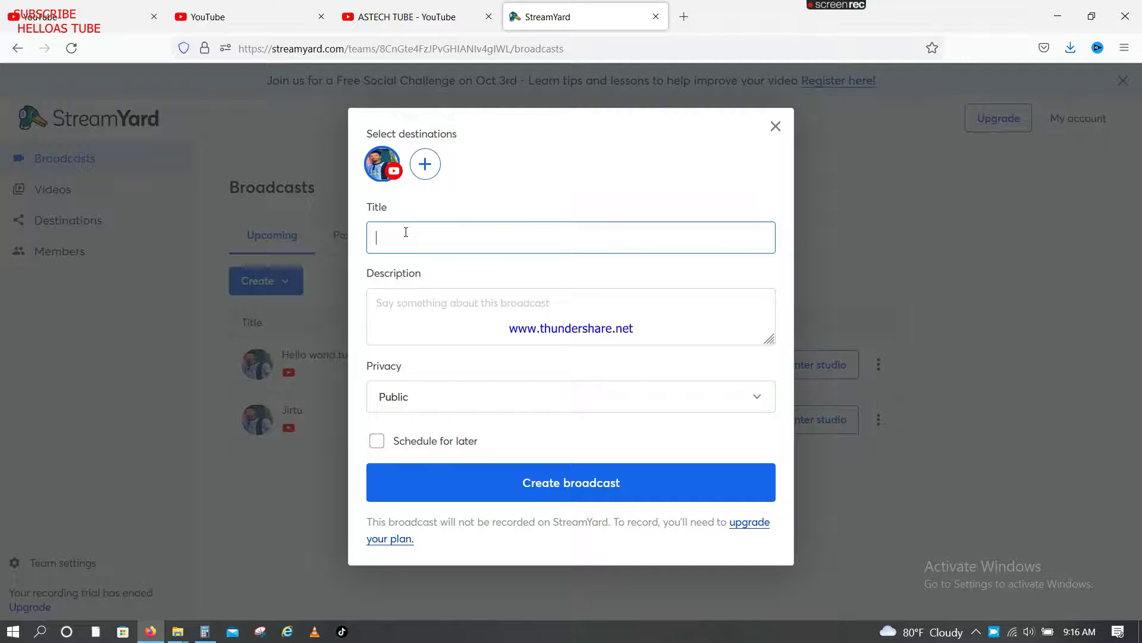
pyautogui.write('irtu')
pyautogui.click(560, 484)
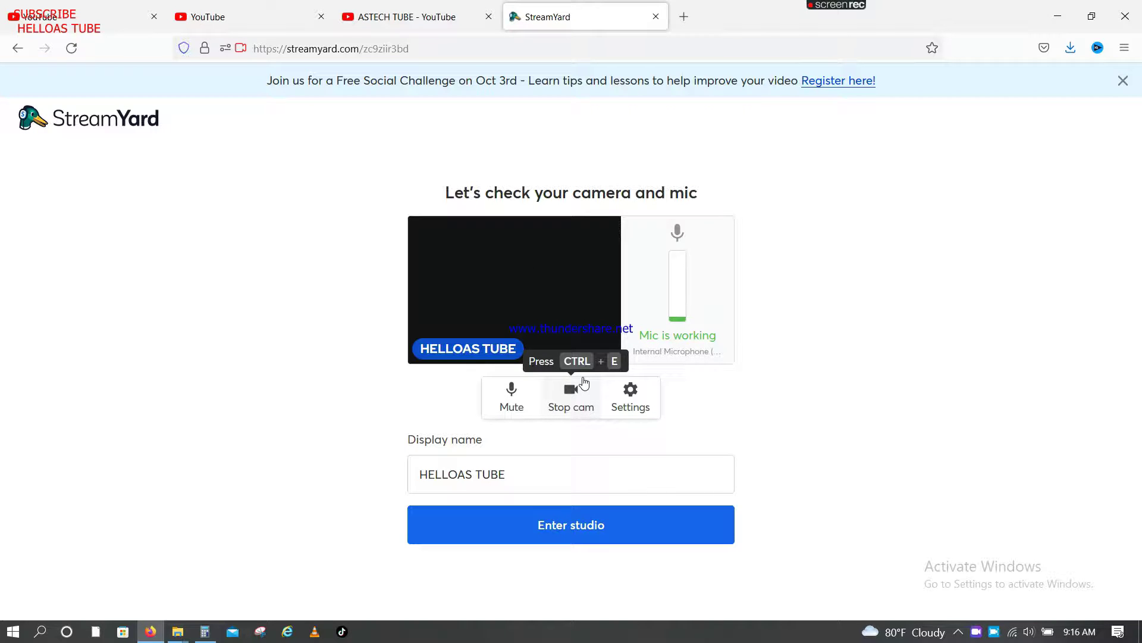
# - Try out the camera and microphone controls by turning both off and back on
pyautogui.click(574, 404)
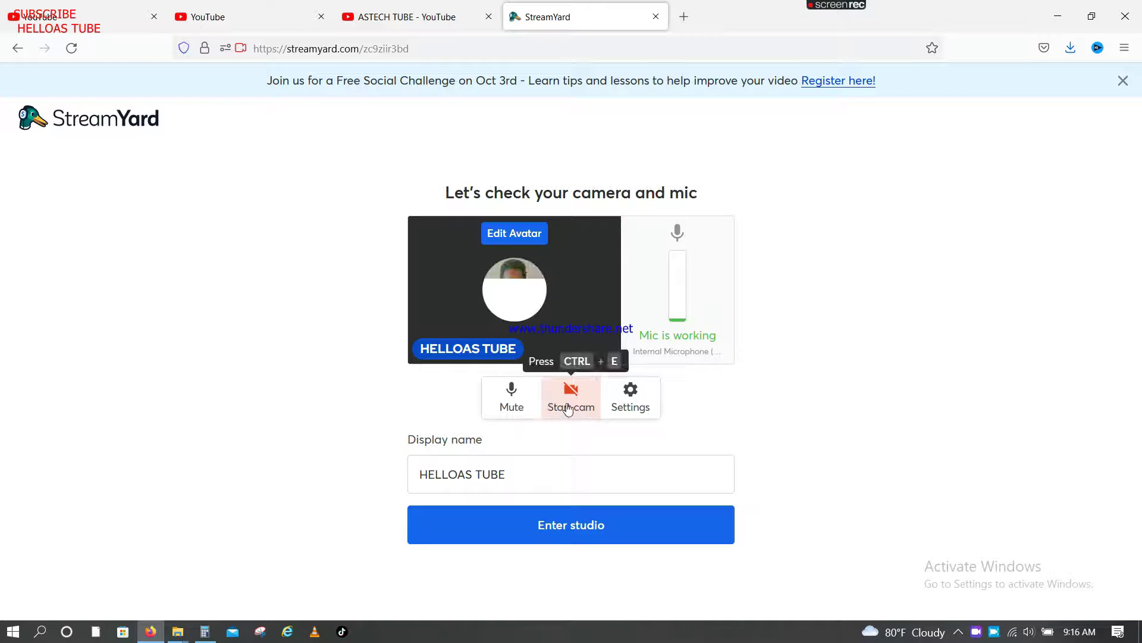
pyautogui.click(517, 396)
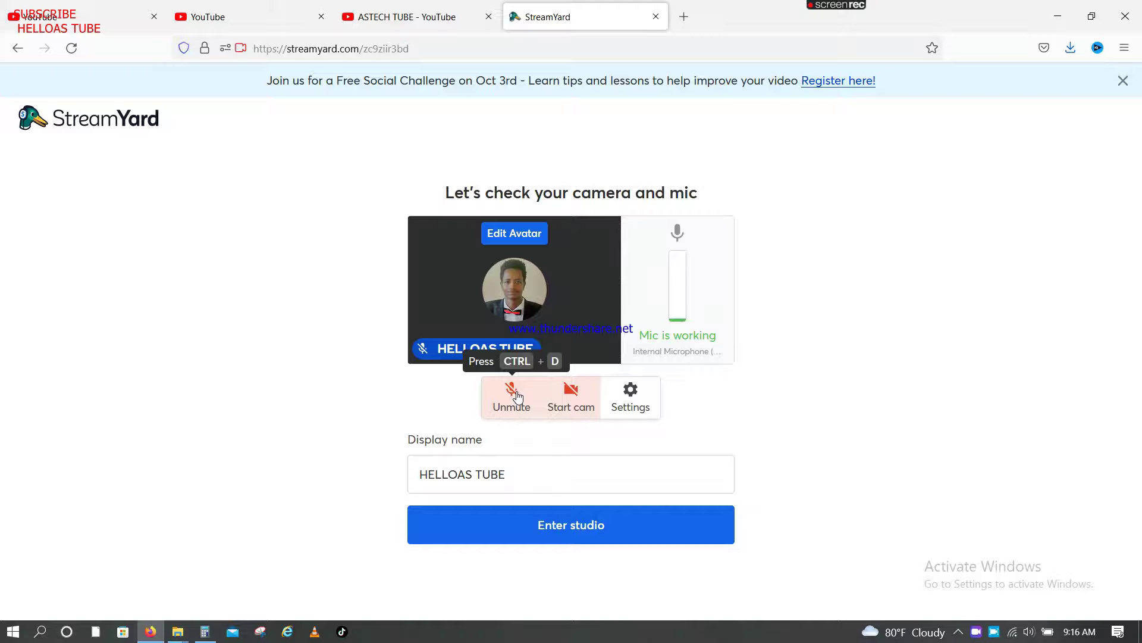
pyautogui.click(516, 397)
pyautogui.click(571, 395)
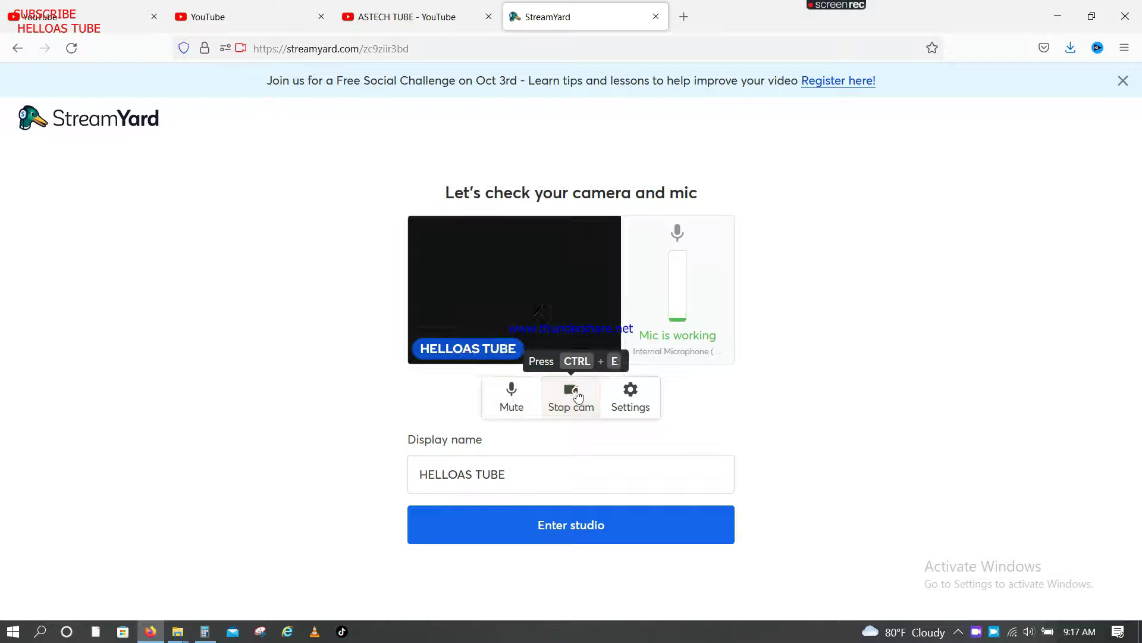
# - Change the display name to ASTECH TUBE and enter the studio
pyautogui.click(537, 481)
pyautogui.moveTo(475, 481); pyautogui.dragTo(400, 474)
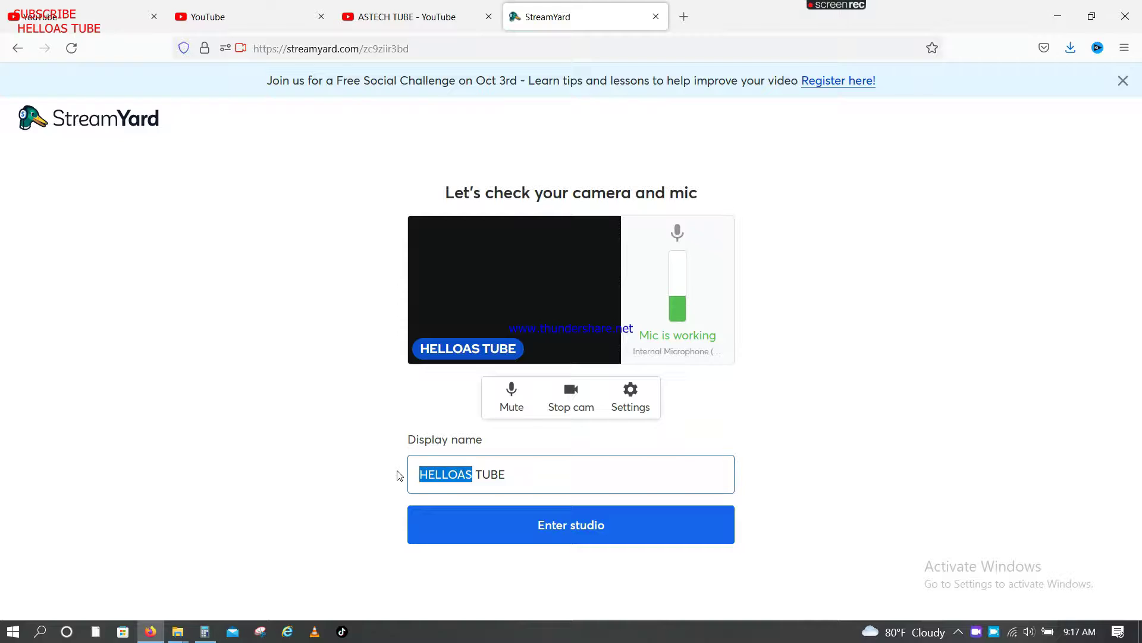
pyautogui.write('ASTE')
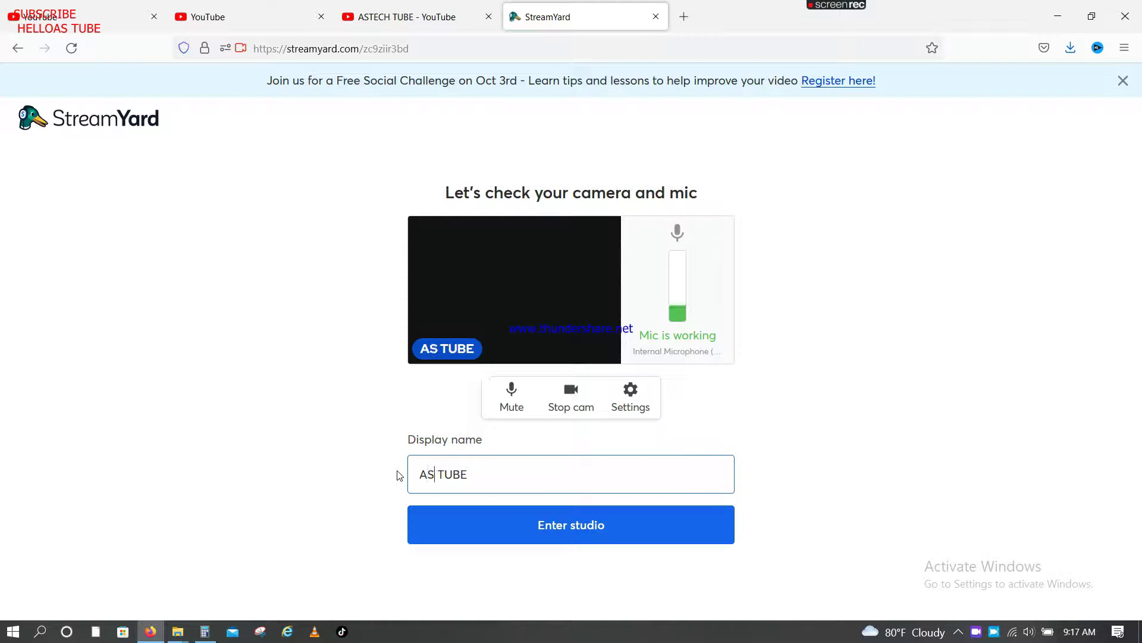
pyautogui.write('CH')
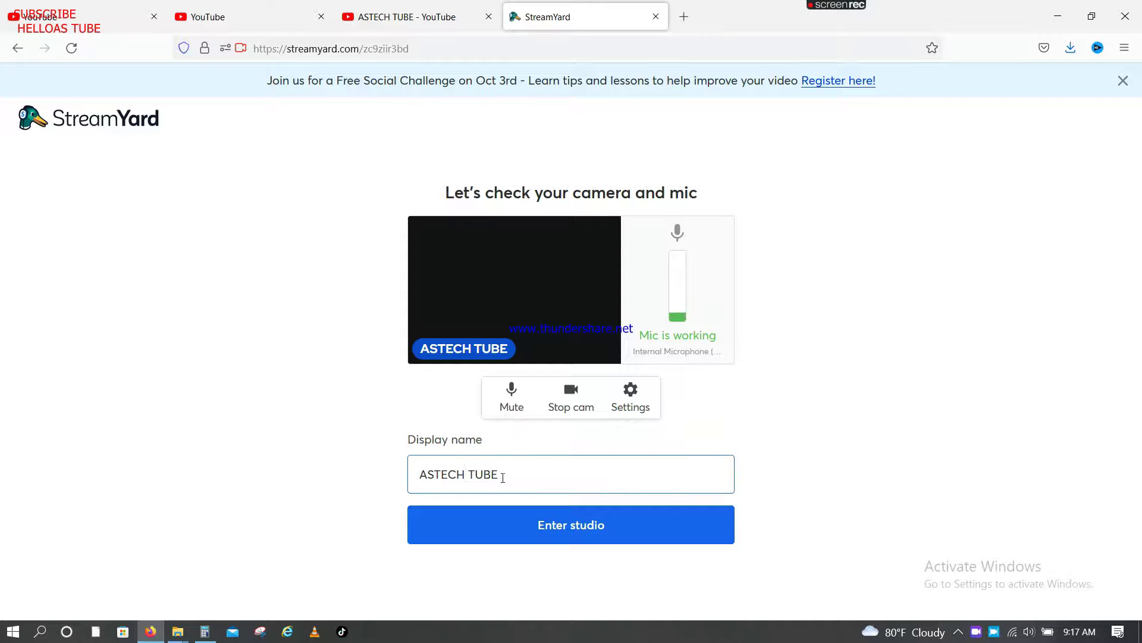
pyautogui.click(526, 531)
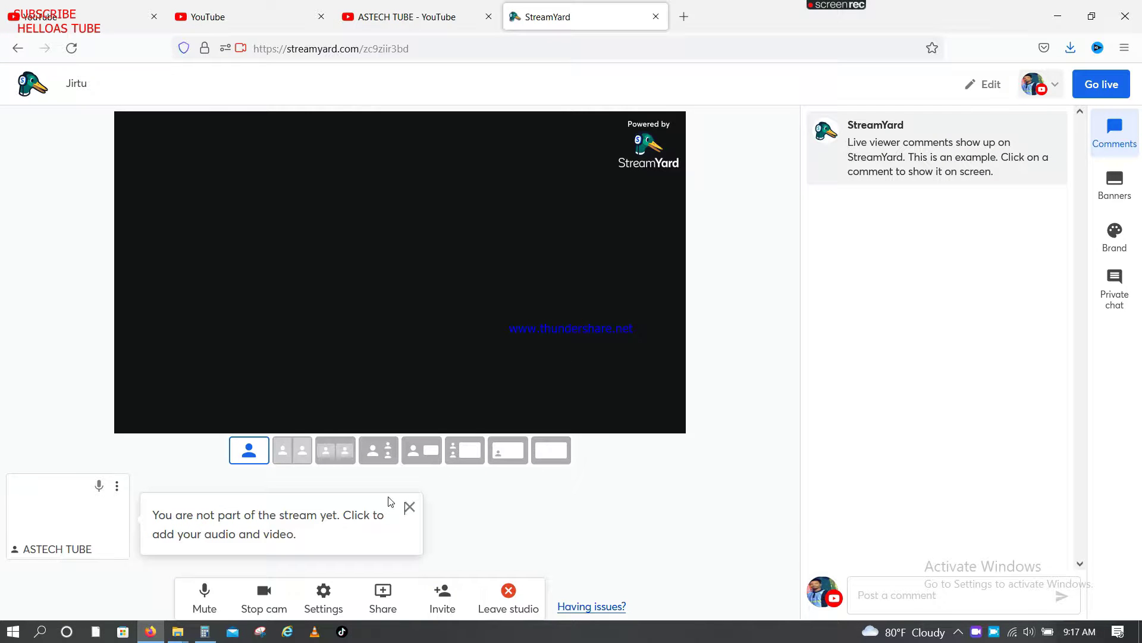
# - Go live with the broadcast and select the layout with one large speaker beside smaller ones
pyautogui.click(1102, 84)
pyautogui.click(1097, 222)
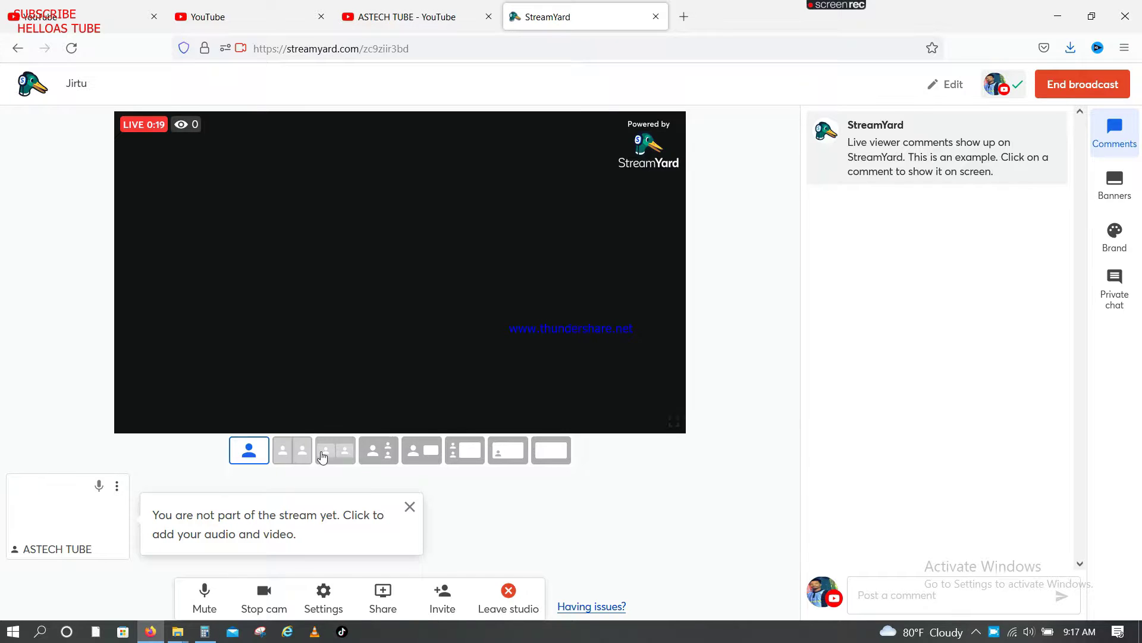
pyautogui.click(382, 451)
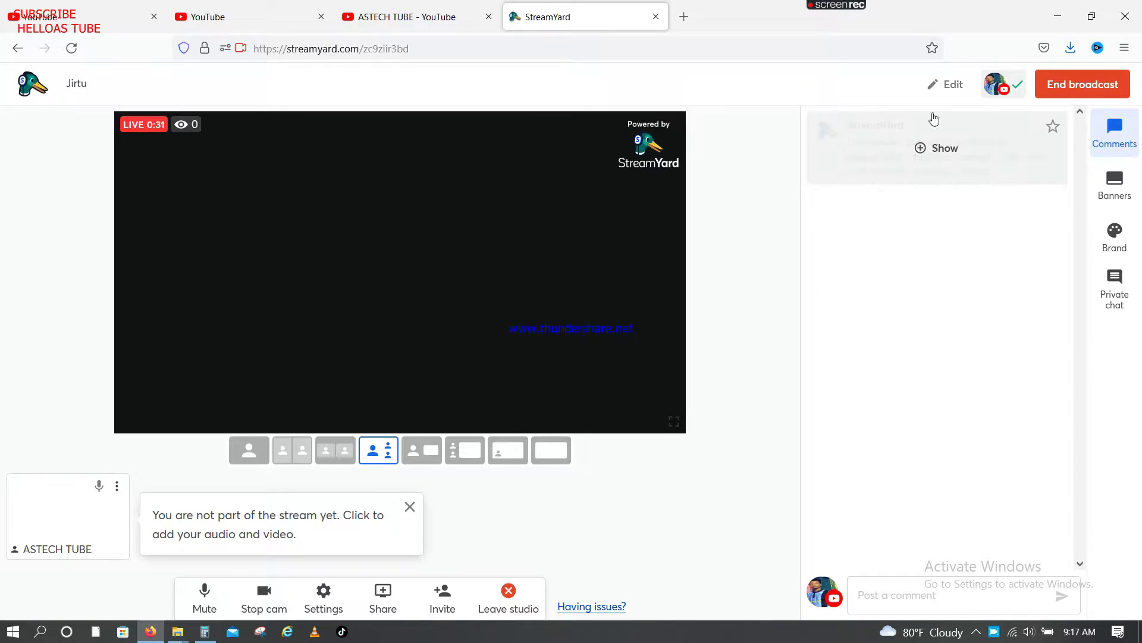
# - Open the YouTube home page in a new browser tab while the StreamYard broadcast runs
pyautogui.click(686, 15)
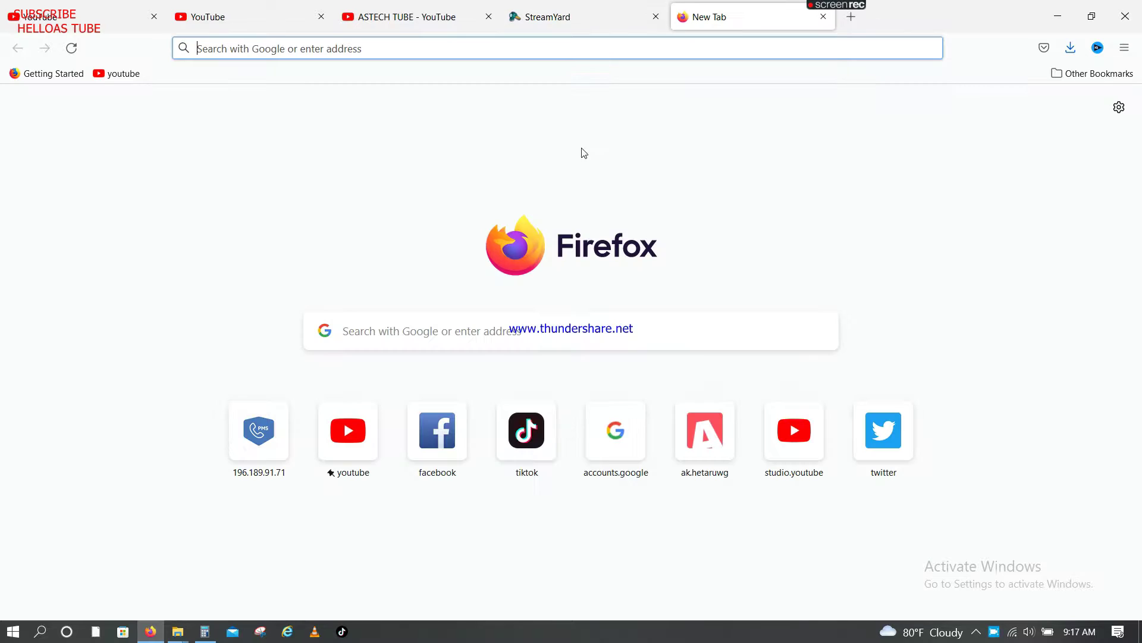
pyautogui.click(342, 463)
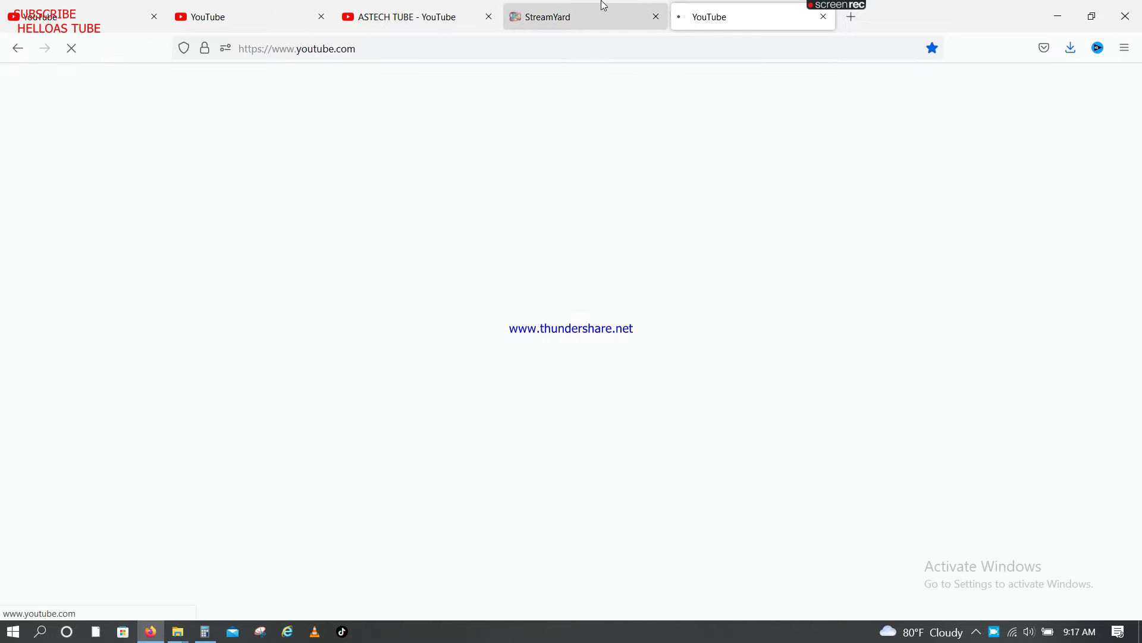
pyautogui.click(624, 4)
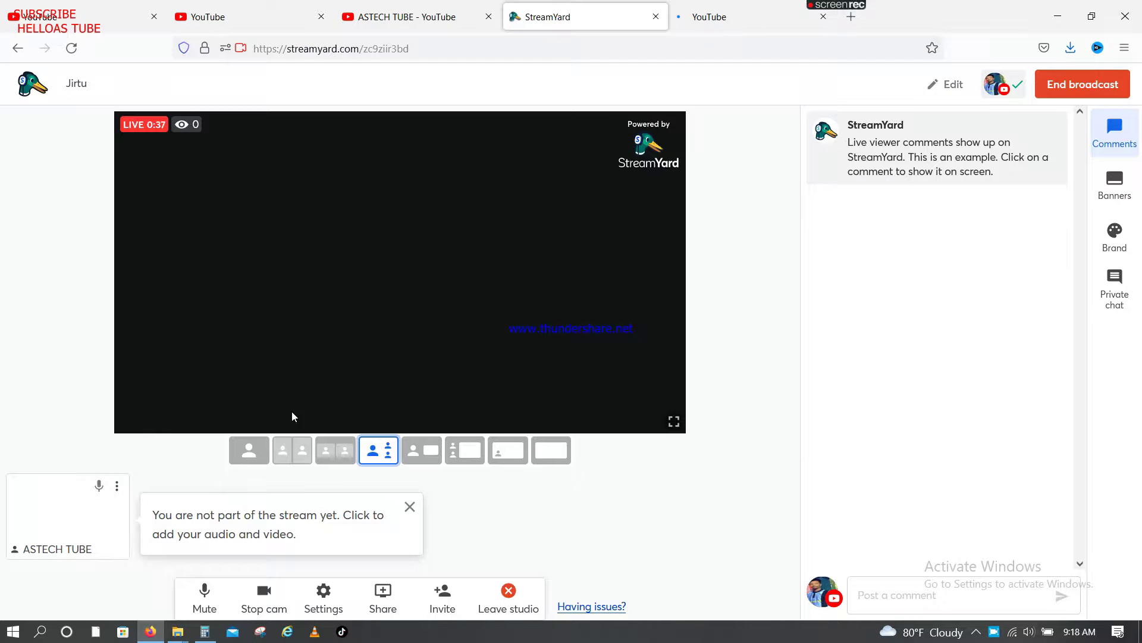
pyautogui.click(753, 7)
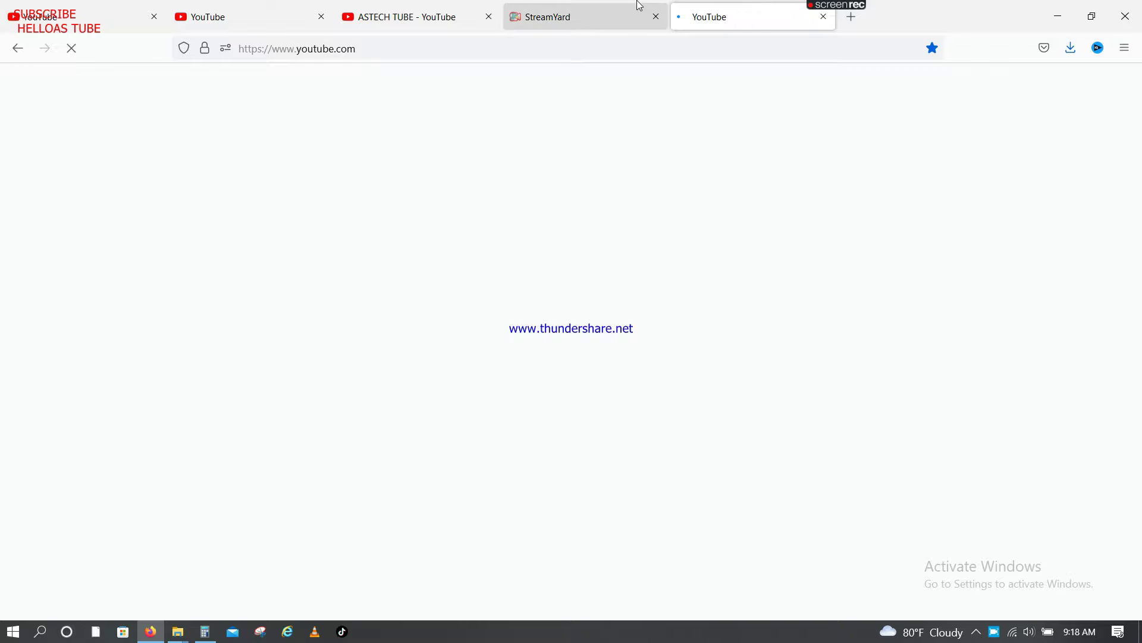
pyautogui.click(624, 6)
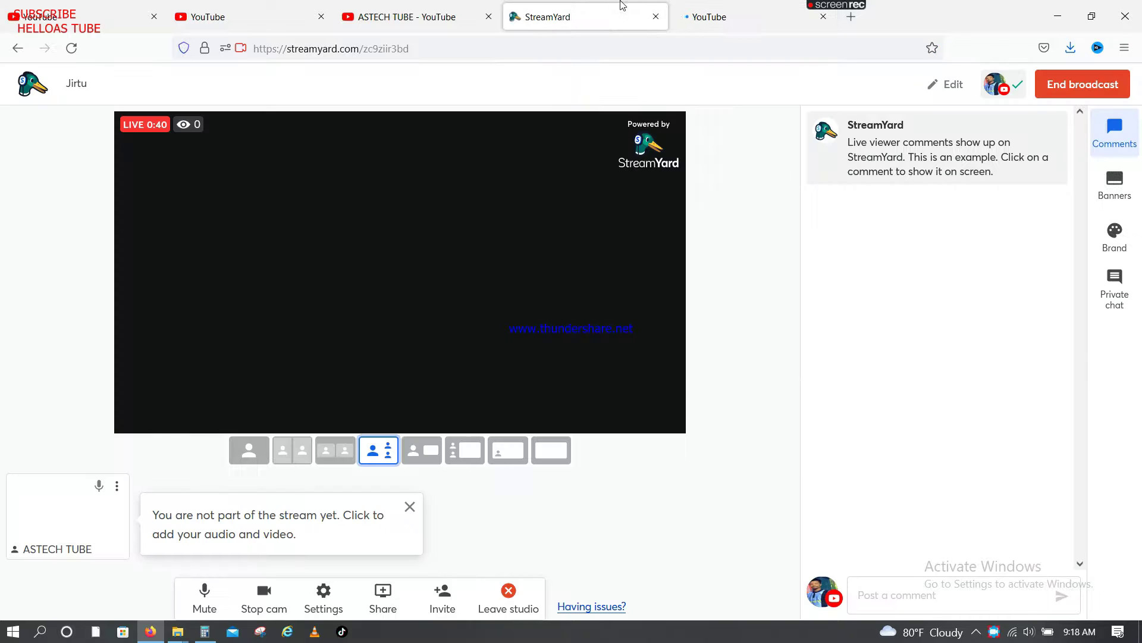
pyautogui.click(702, 4)
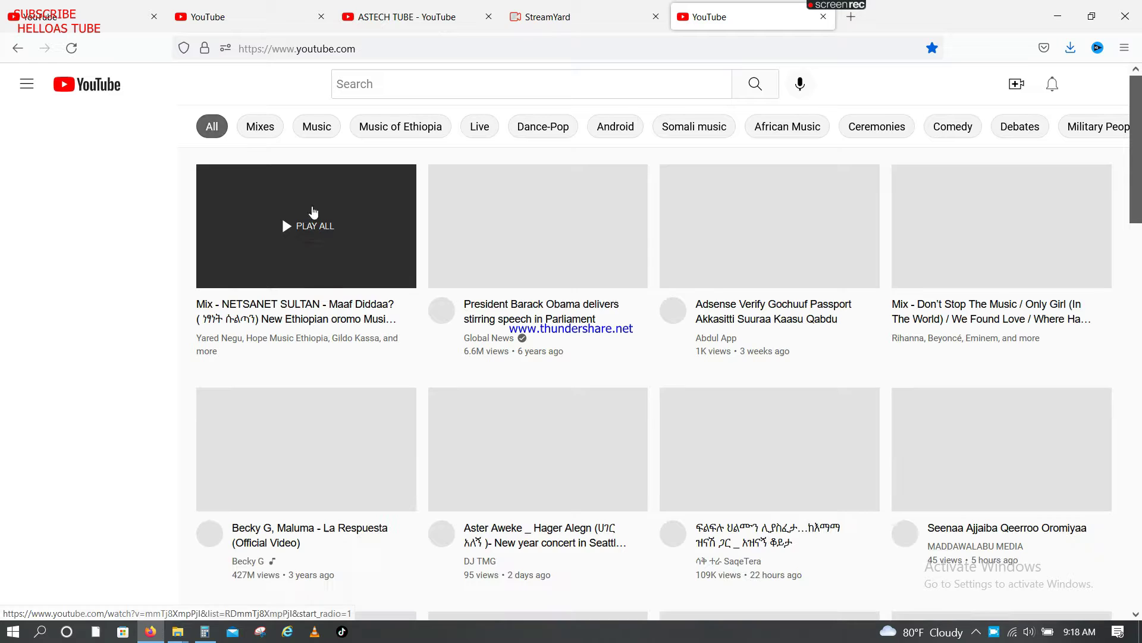
# - Check the running broadcast in StreamYard, then return to YouTube and refresh its home page
pyautogui.click(552, 5)
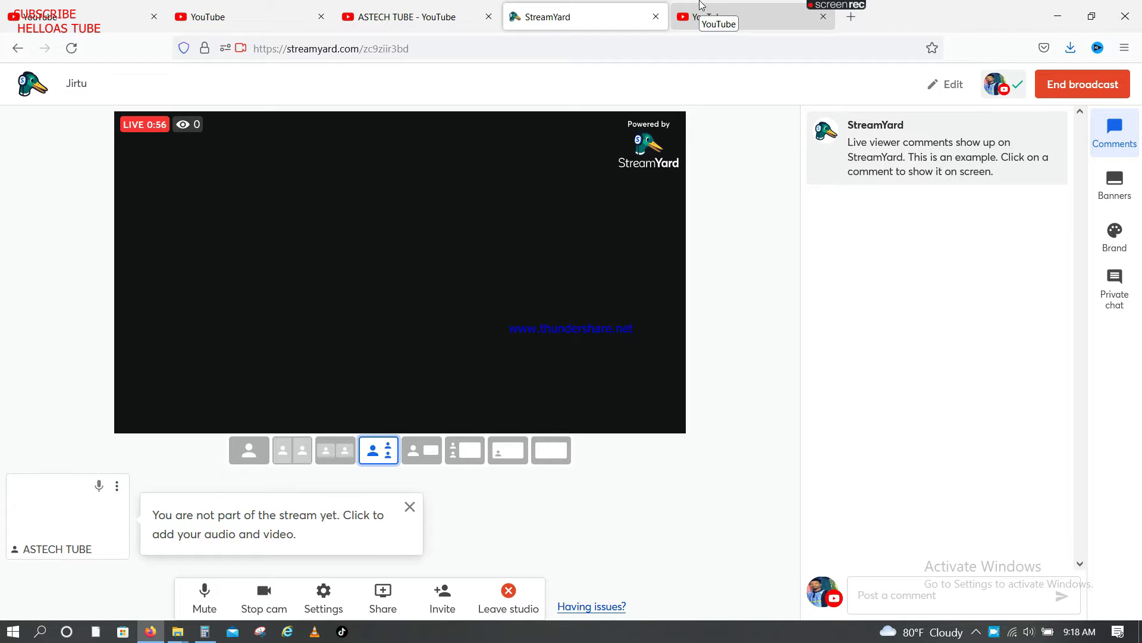
pyautogui.moveTo(861, 4)
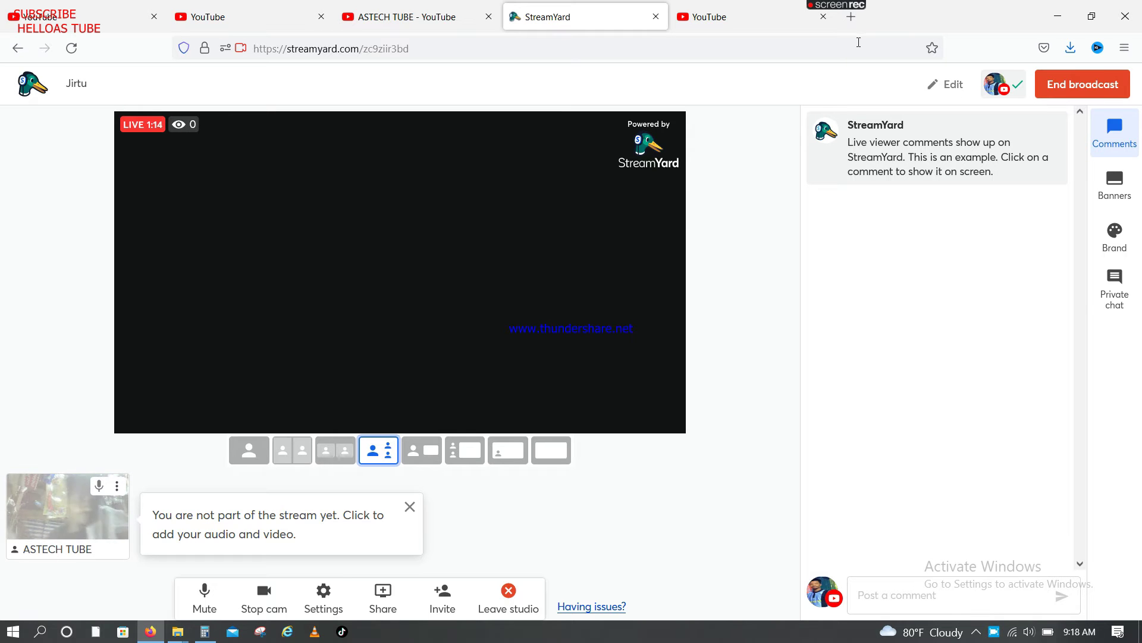
pyautogui.click(719, 6)
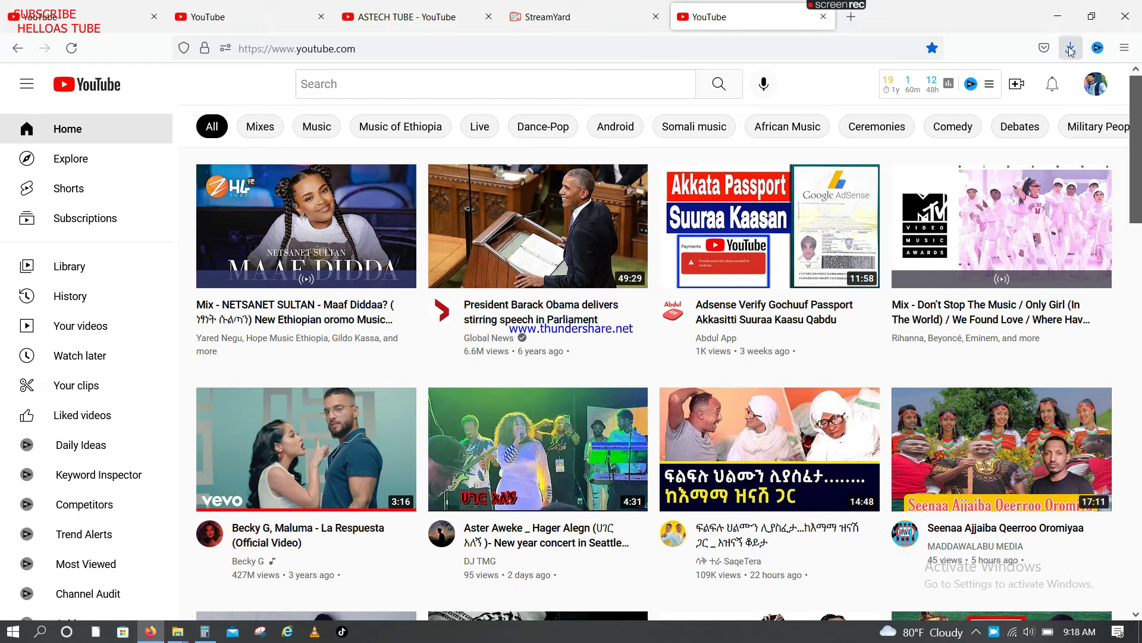
pyautogui.click(92, 91)
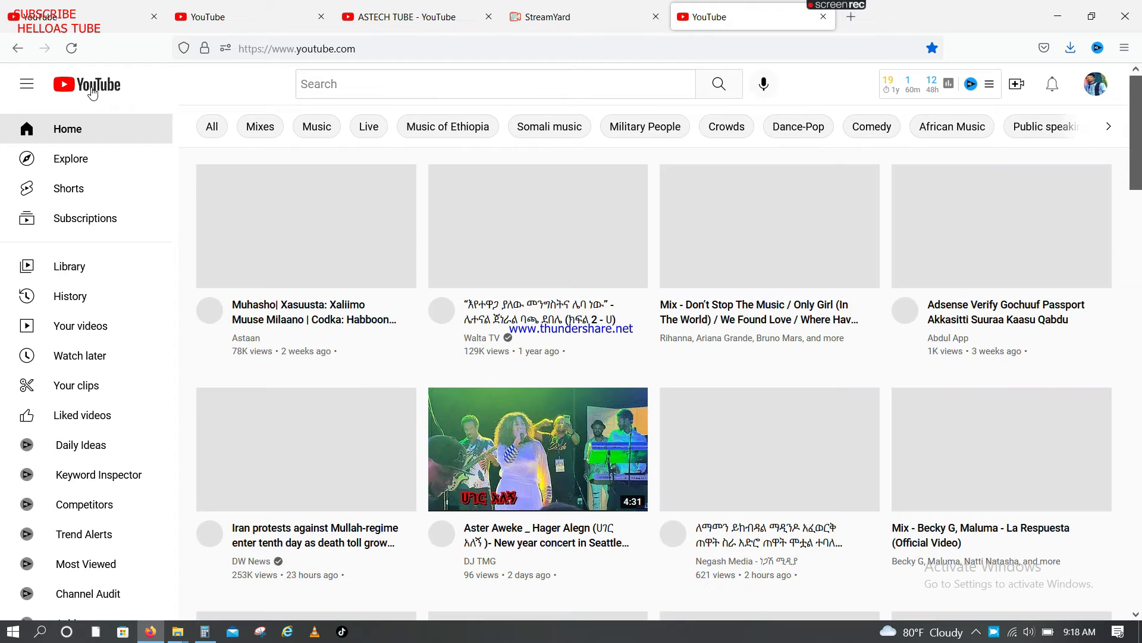